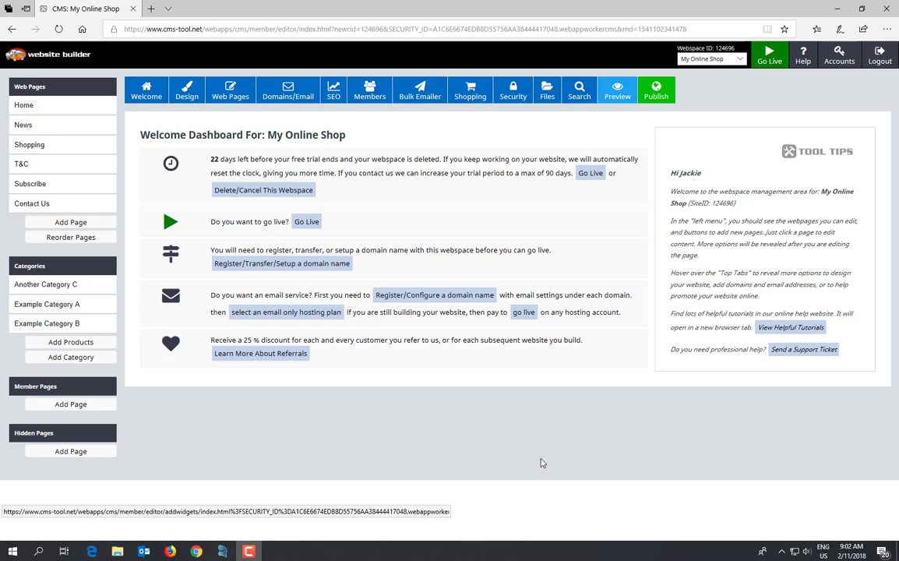
- Open the Photo Manager and upload the pexels-photo-1037993 and What_s_your_story_10_.png images to the images folder
mouse_move(547, 92)
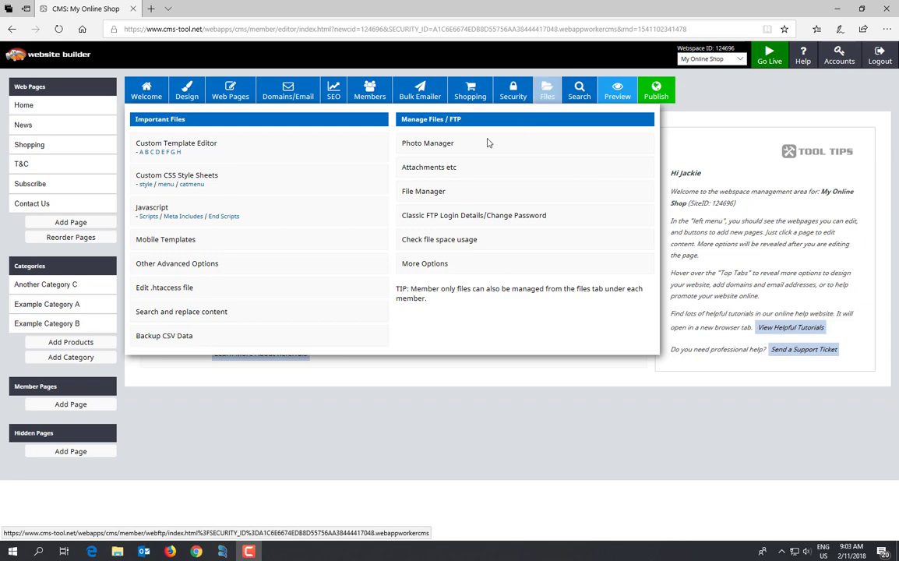
click(436, 146)
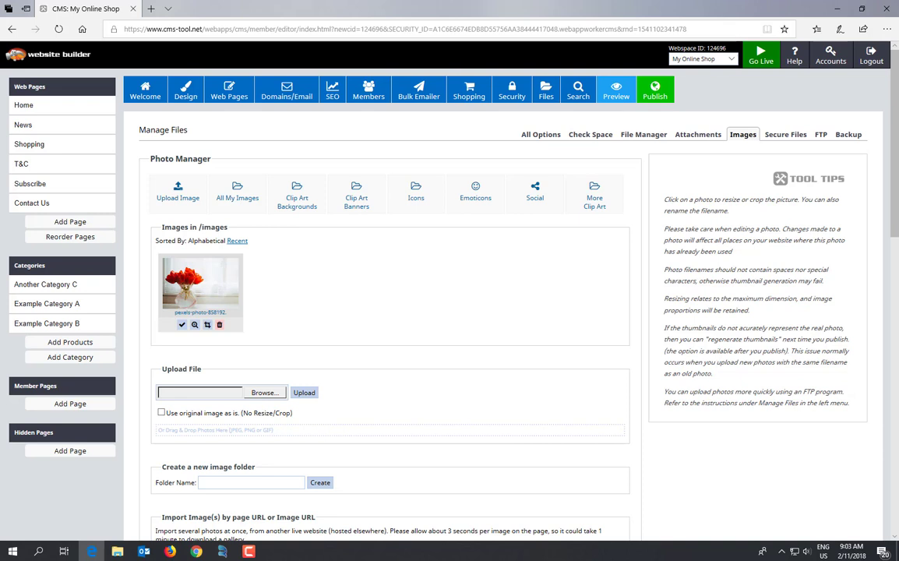
drag(769, 373, 184, 358)
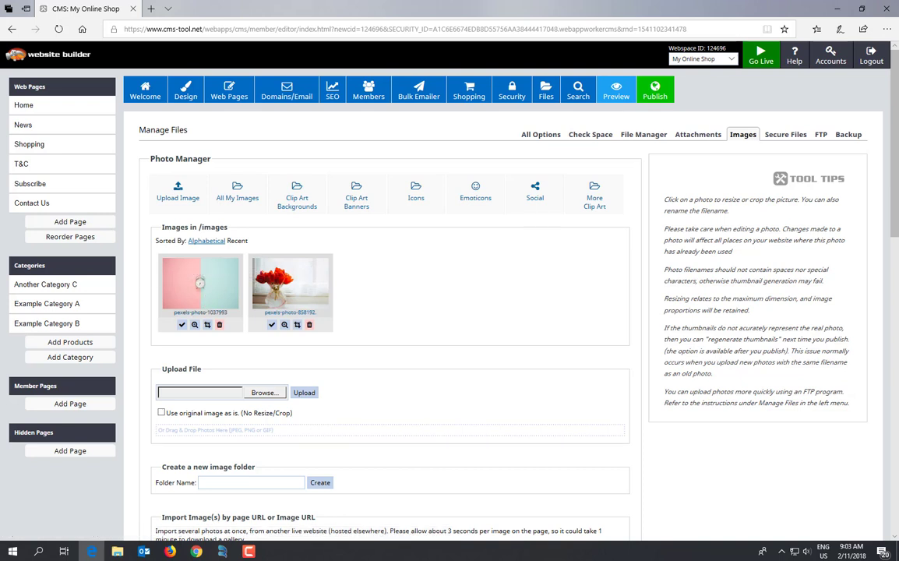
drag(559, 357, 287, 398)
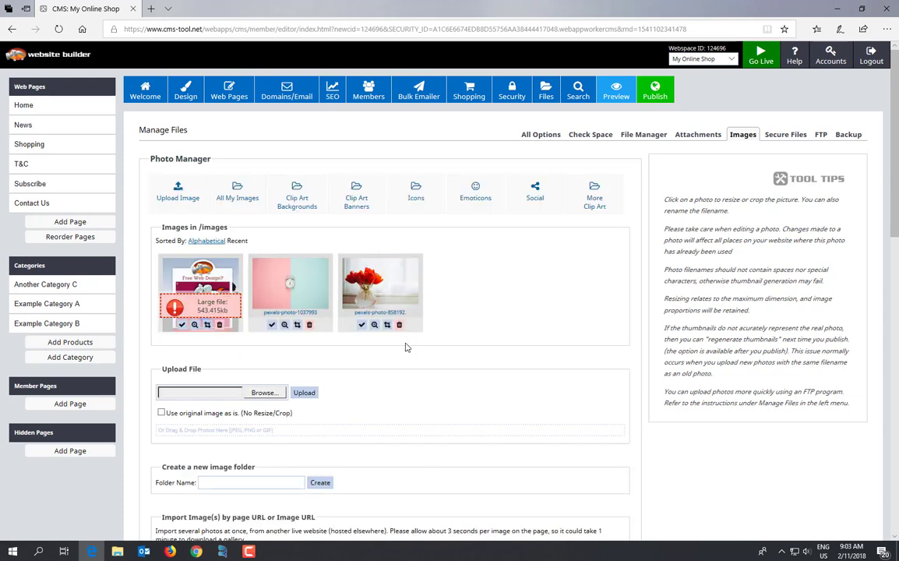
- Open the large What_s_your_story_10_.png for editing and save it as What_s_your_story_10_.jpg, accepting its file size
click(207, 326)
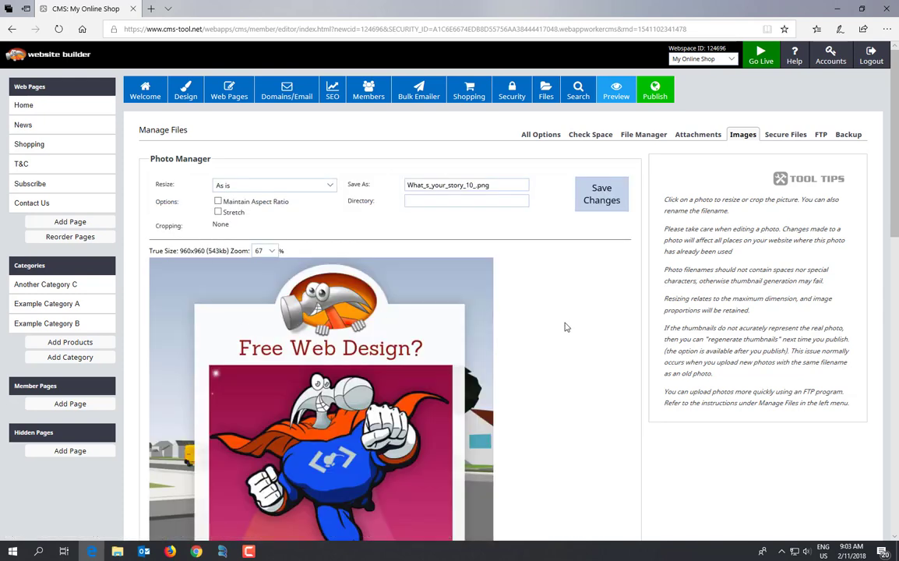
scroll(565, 327, down, 1)
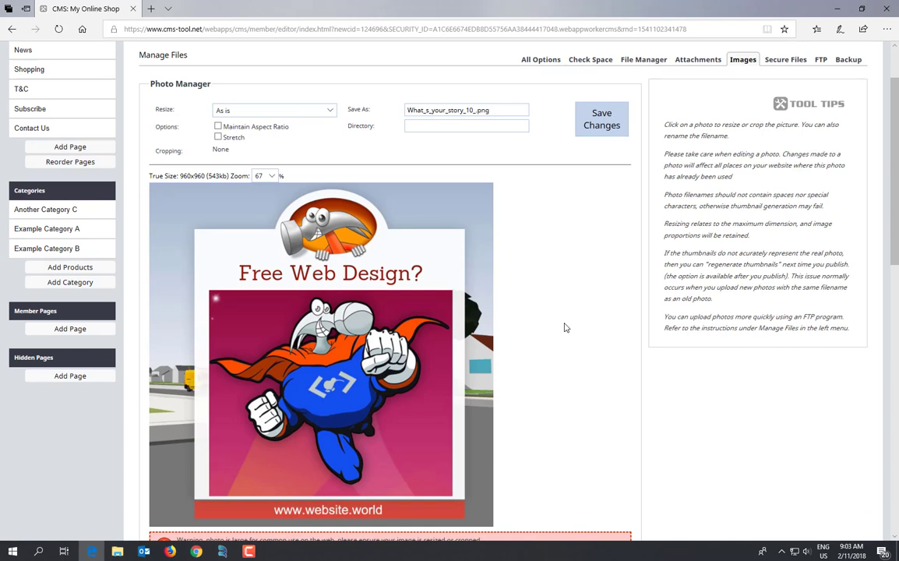
scroll(566, 327, down, 2)
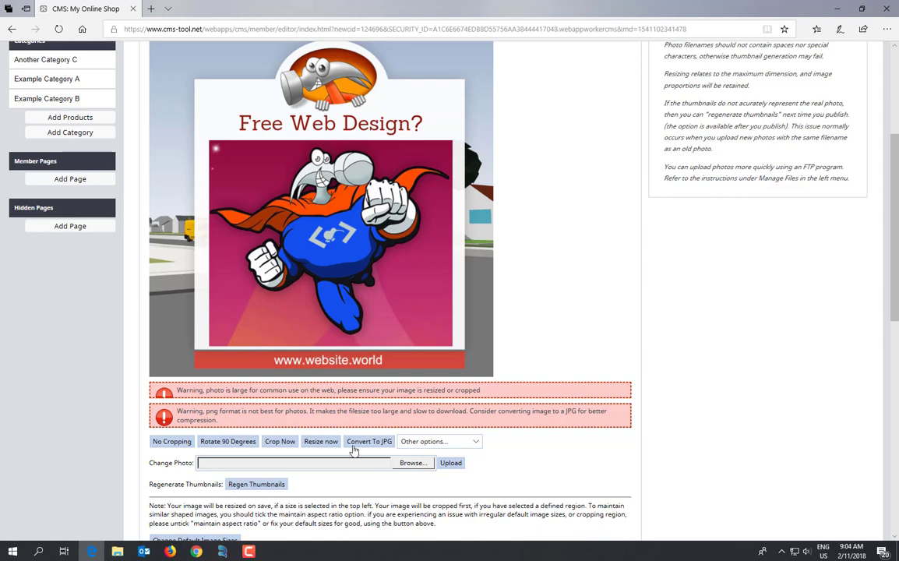
scroll(518, 467, up, 3)
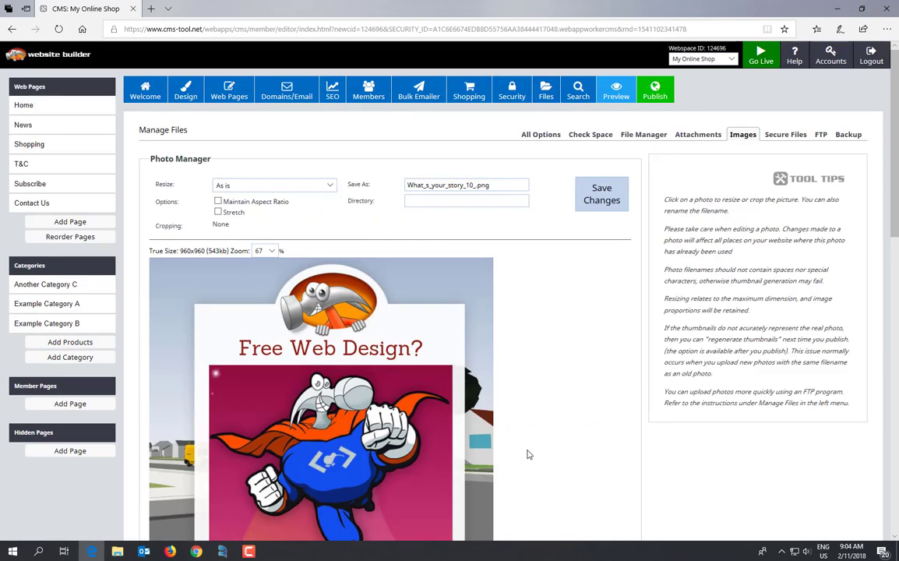
click(488, 183)
drag(488, 185, 477, 185)
key(BackSpace)
text(jpg)
click(619, 201)
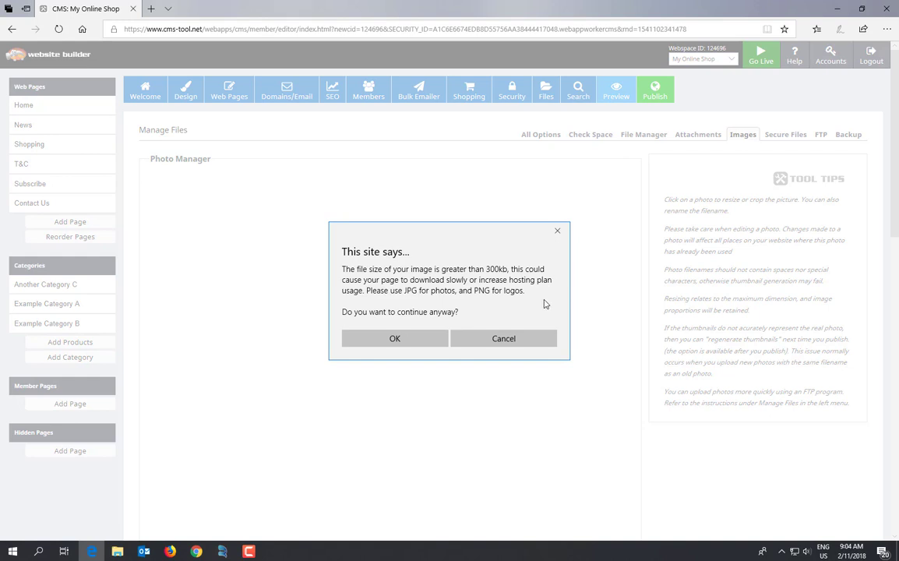
click(376, 340)
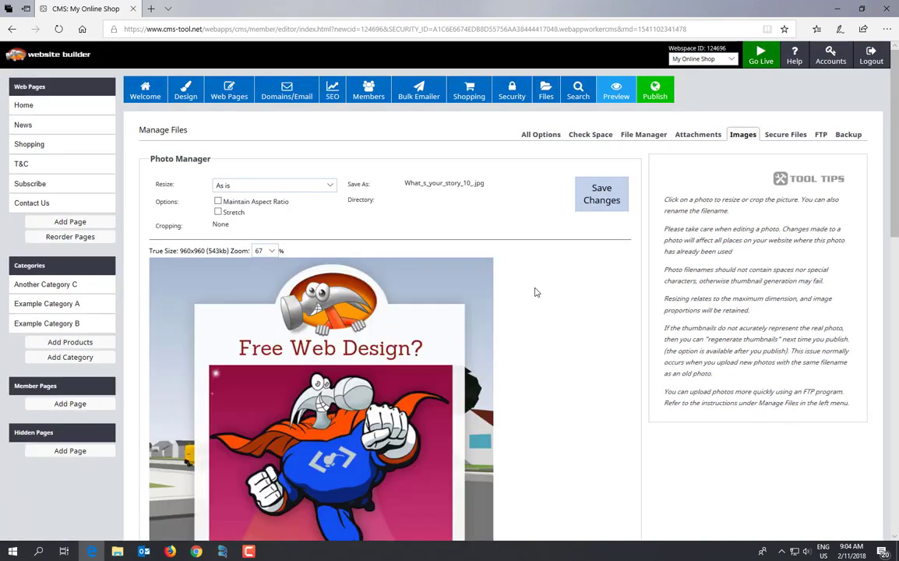
- Resize What_s_your_story_10_.jpg with the 448x448 Blog preset and save the changes
scroll(535, 292, down, 1)
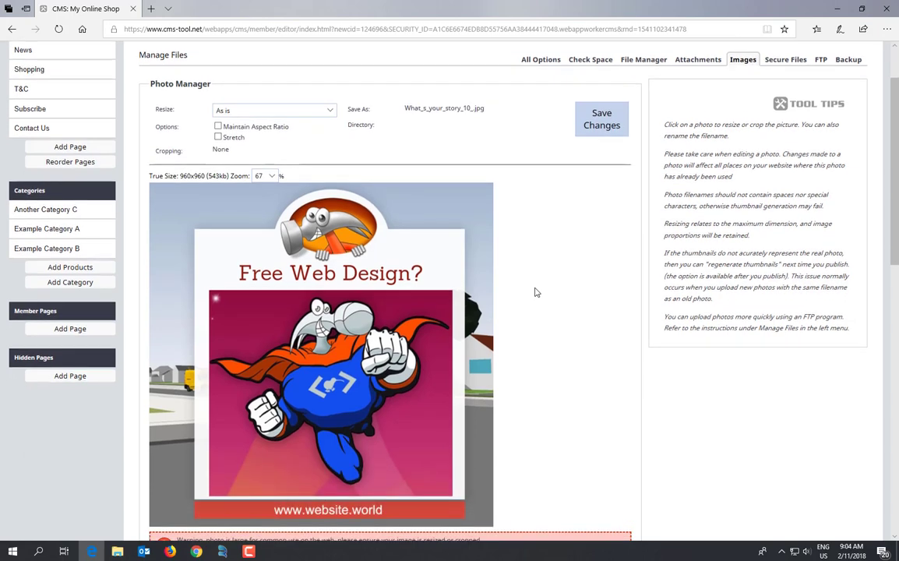
click(331, 113)
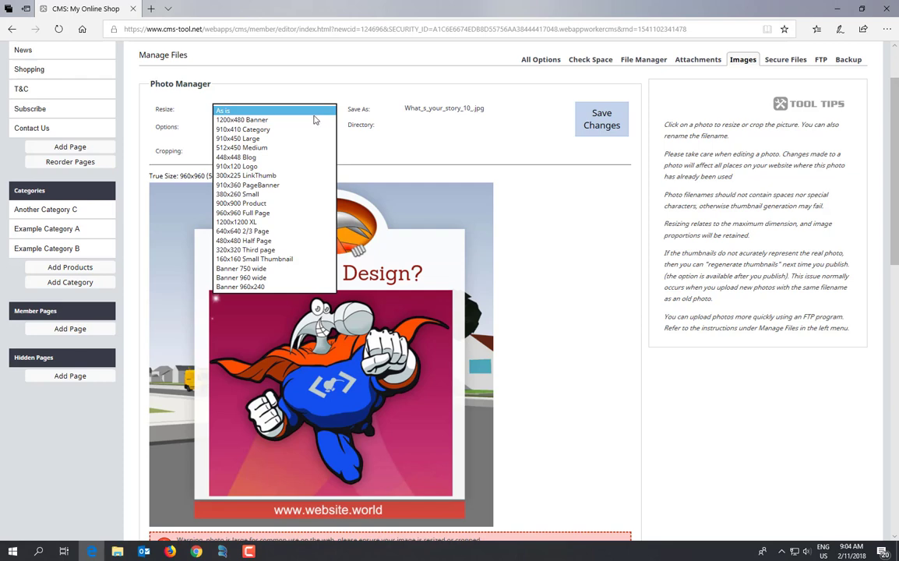
click(248, 157)
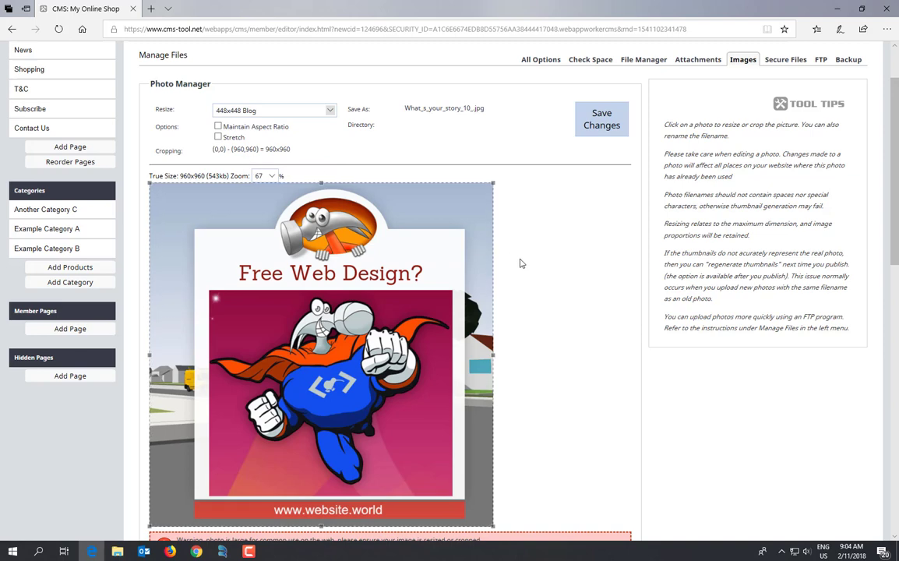
scroll(514, 262, down, 5)
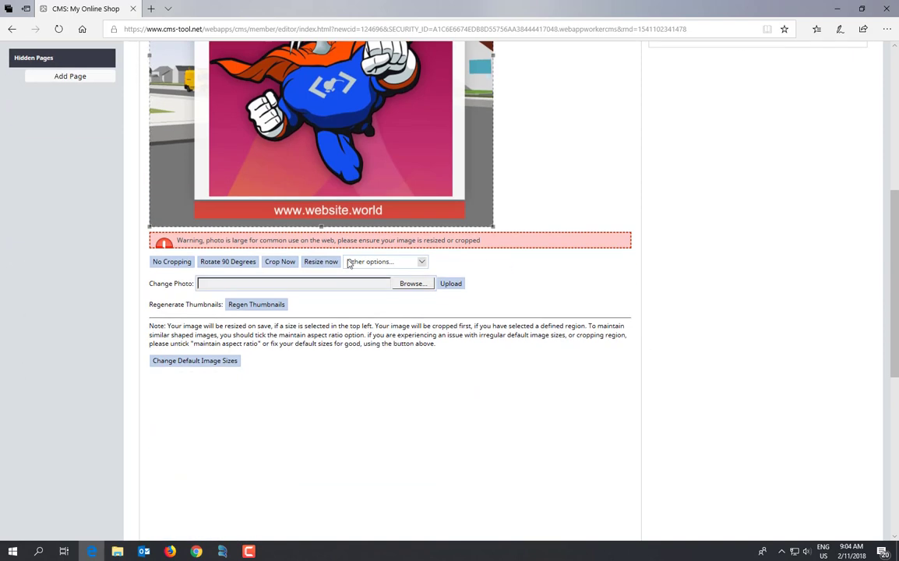
click(317, 261)
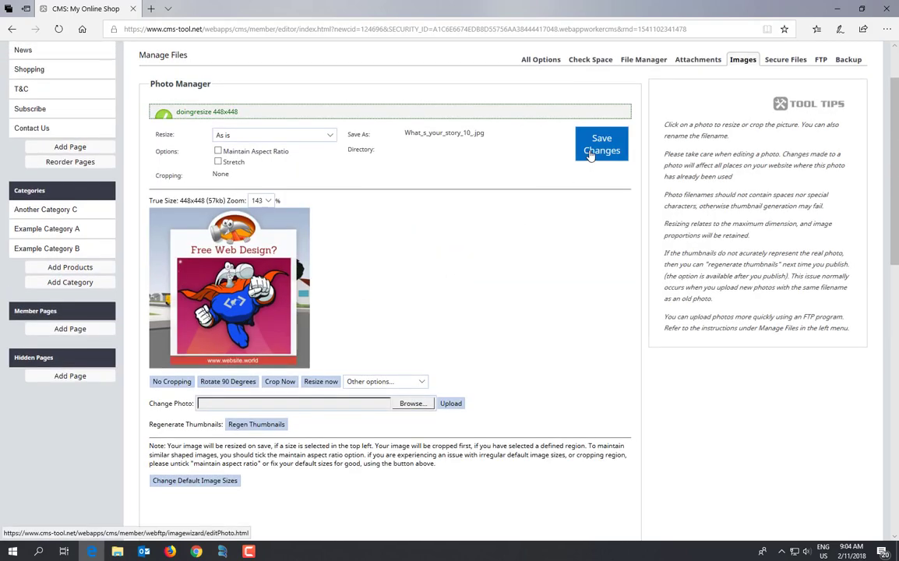
click(590, 152)
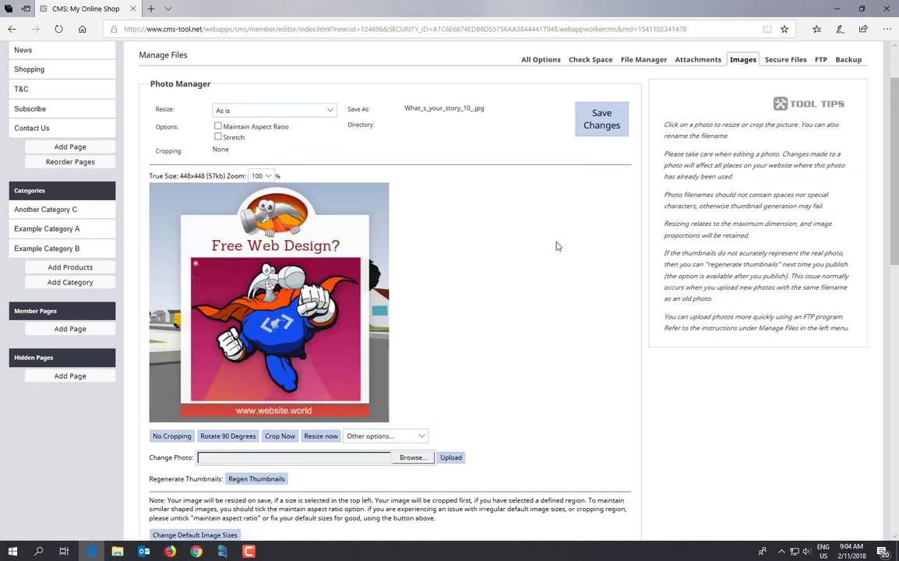
scroll(557, 246, down, 1)
scroll(558, 247, up, 2)
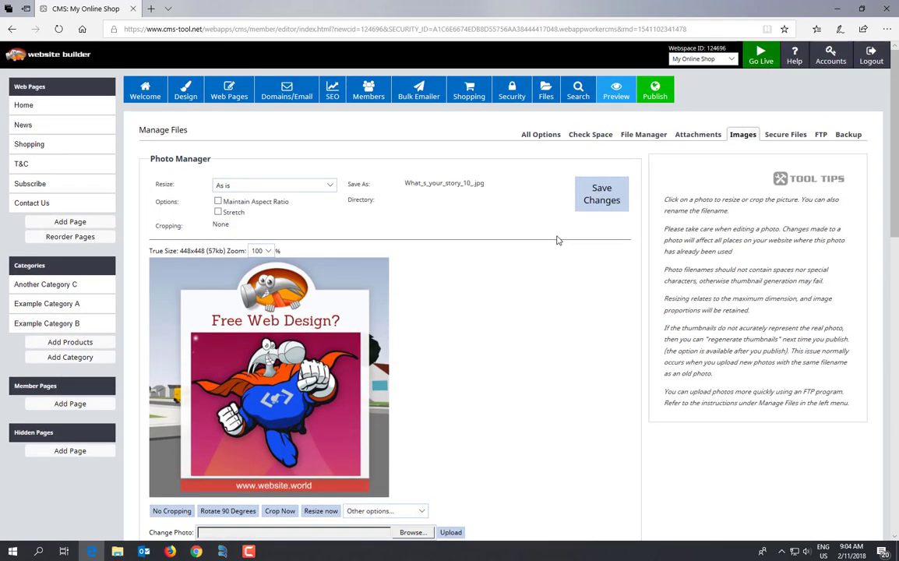
- Return to the Photo Manager and delete the oversized PNG version of the Free Web Design image
click(545, 91)
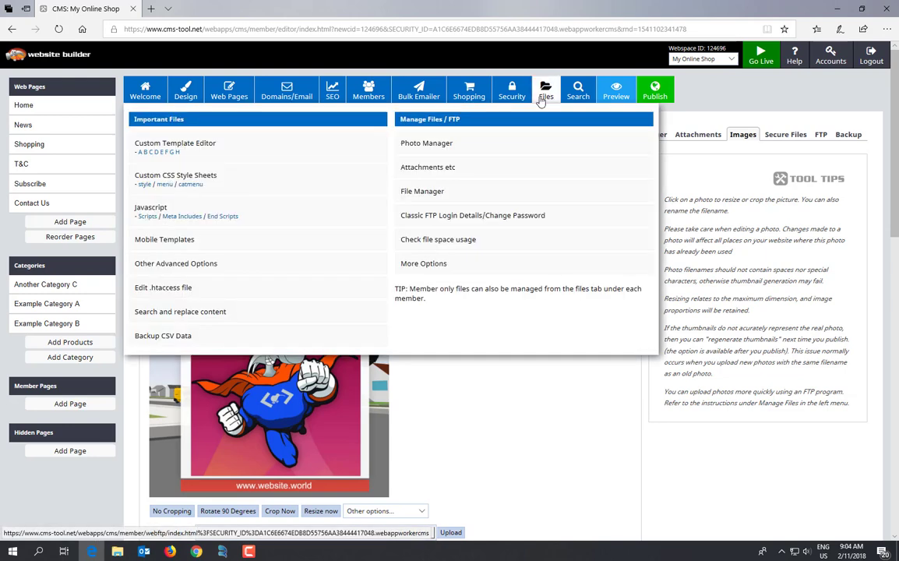
click(434, 145)
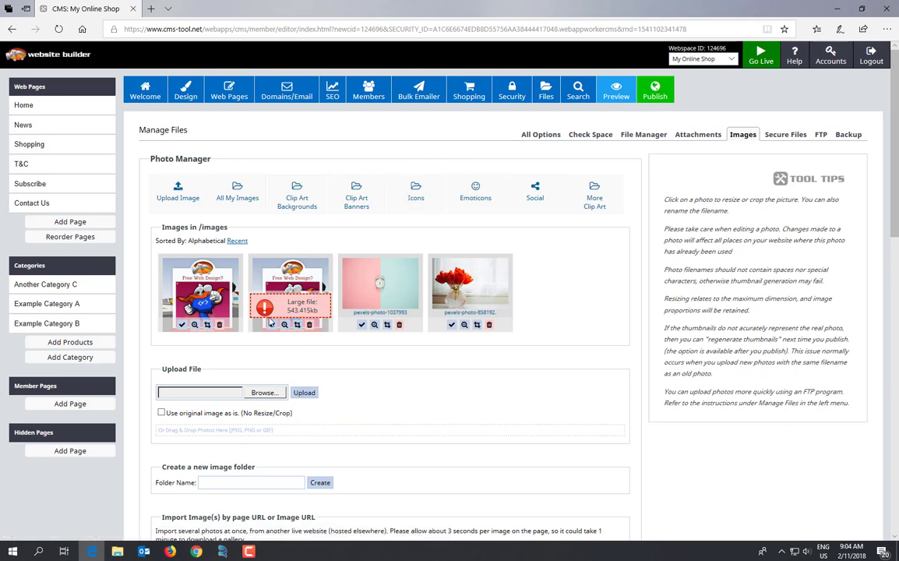
click(309, 324)
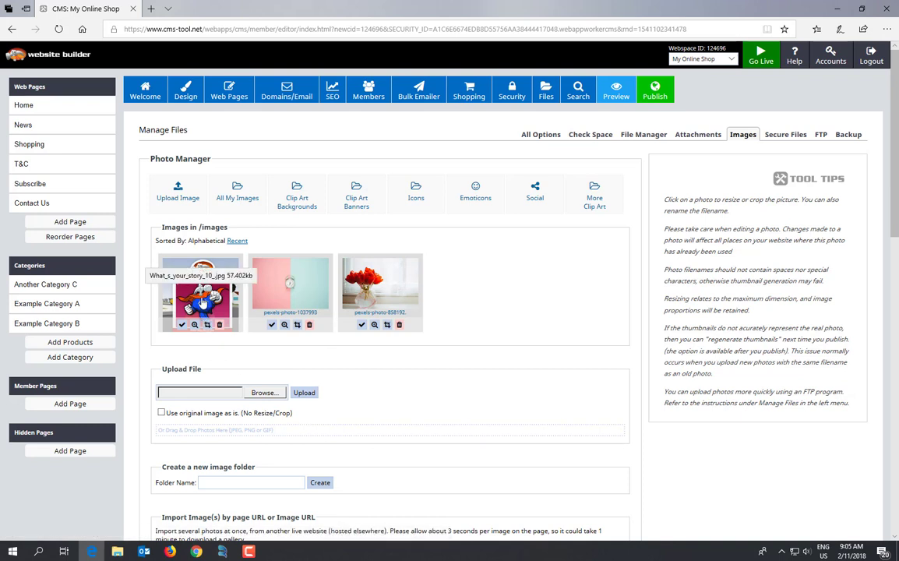
- Resize pexels-photo-1037993.jpeg with the 380x260 Small preset, extending the crop area to the photo's right edge
click(297, 326)
scroll(545, 370, down, 1)
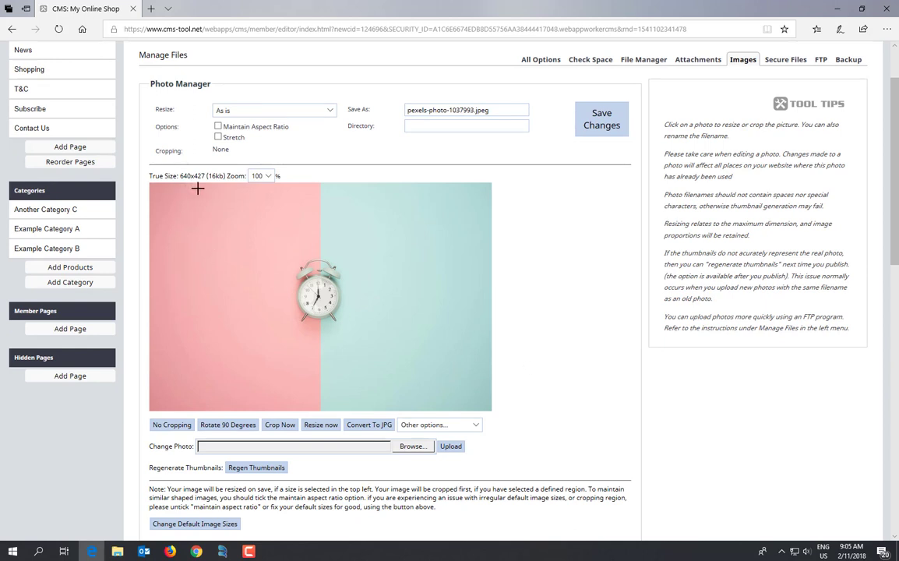
click(330, 111)
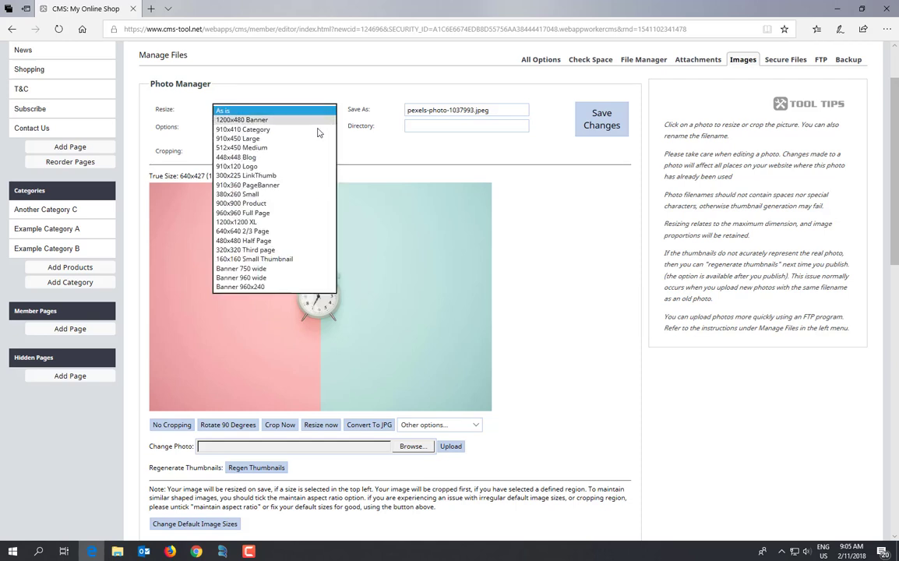
click(274, 194)
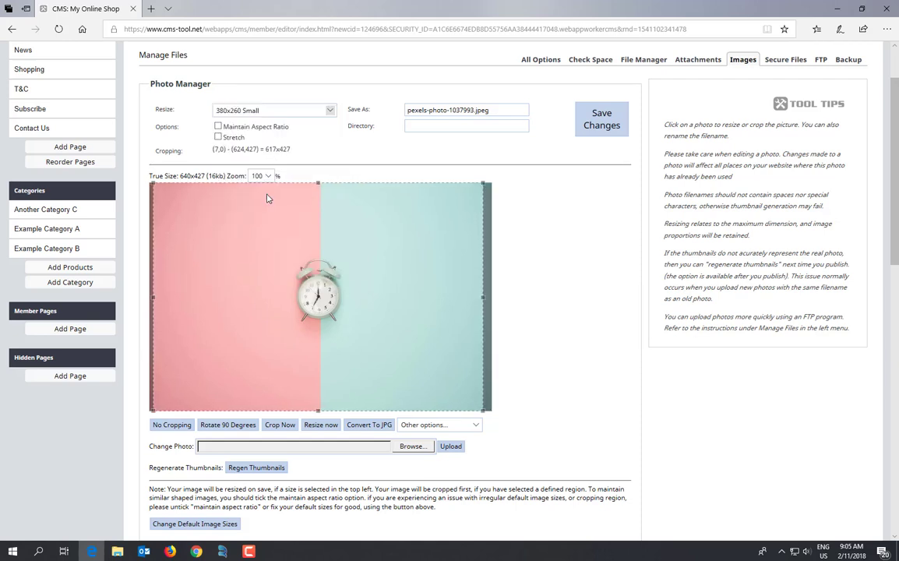
mouse_move(482, 410)
mouse_down()
mouse_move(289, 307)
mouse_move(498, 415)
mouse_up()
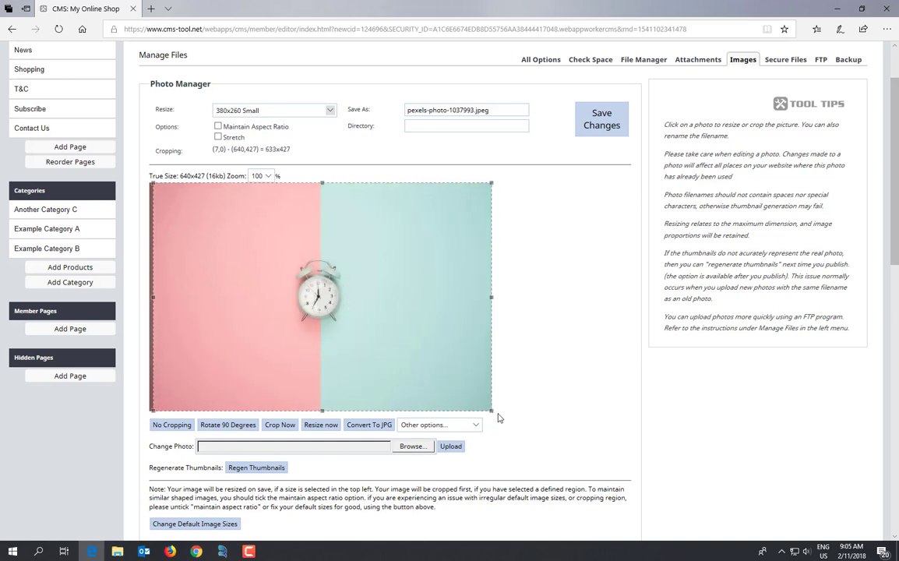
click(320, 428)
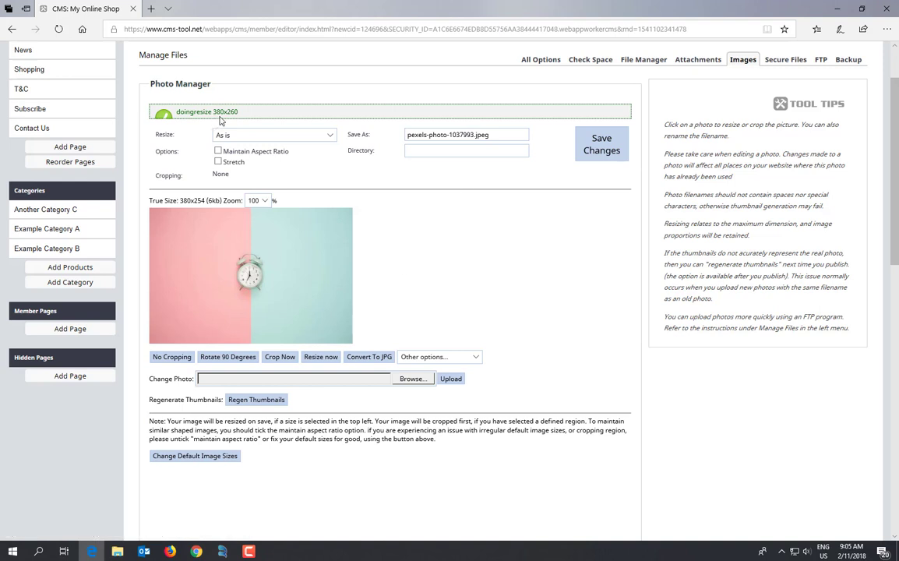
- Save the resized clock photo under its current filename, replacing the existing file
click(602, 148)
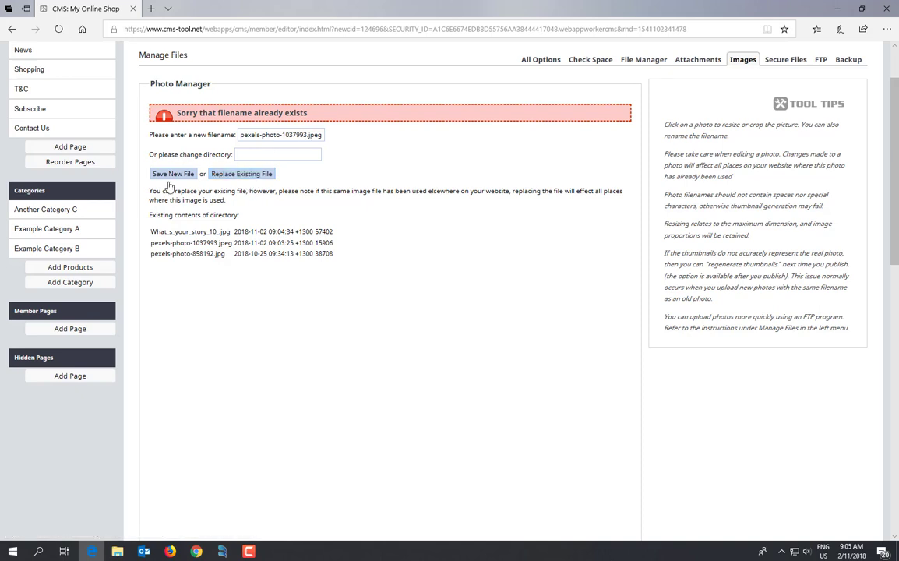
click(226, 174)
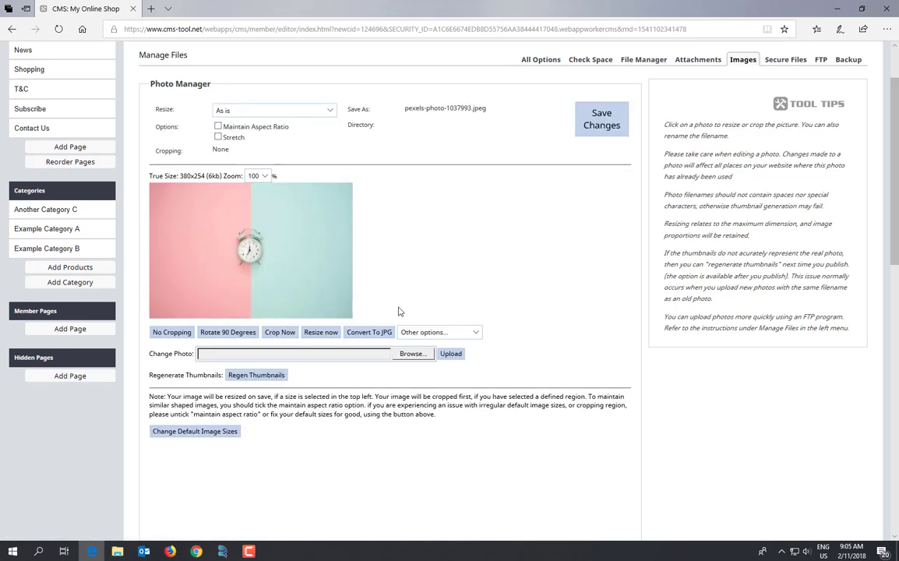
scroll(482, 296, up, 2)
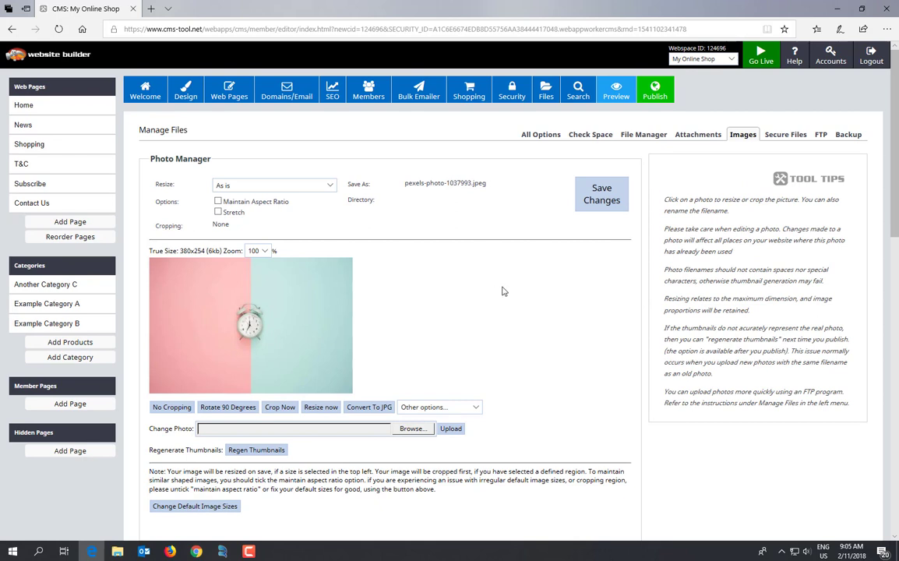
- Open the image wizard for the second folded-clothes image on the Home page and upload pexels-photo-1181210.jpeg to My Images
mouse_move(546, 89)
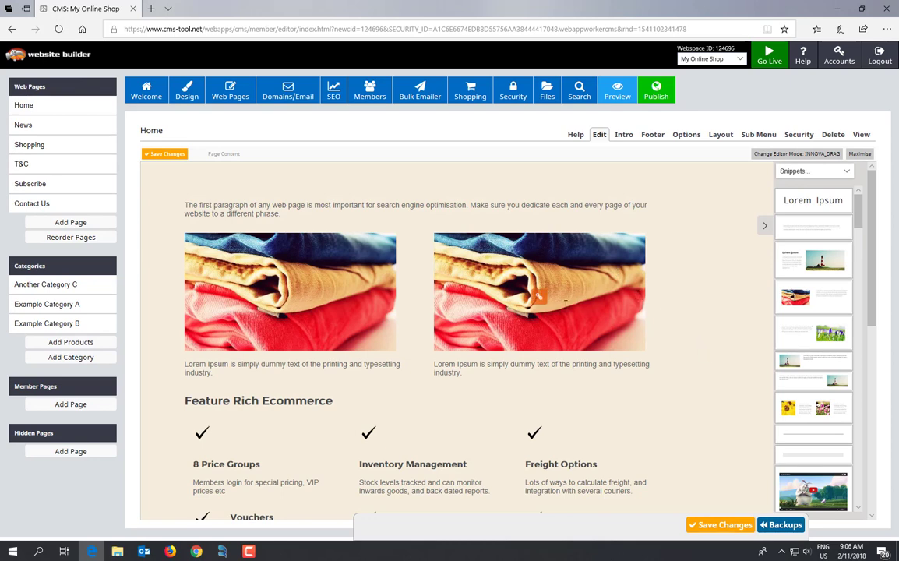
click(543, 303)
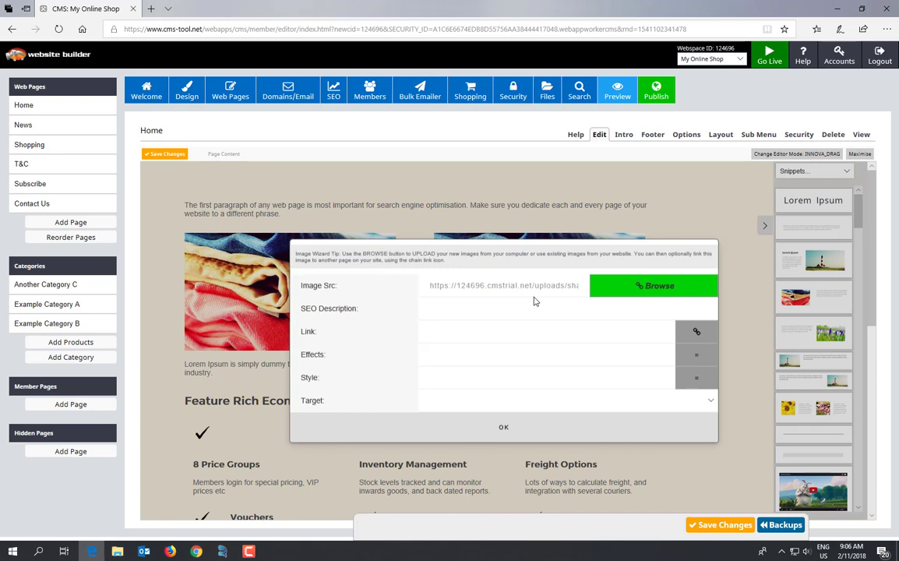
click(657, 287)
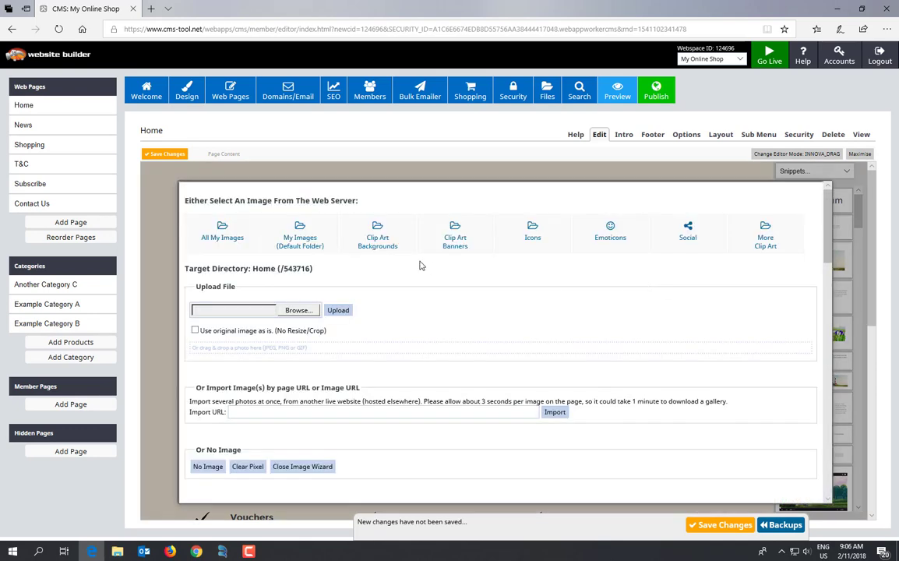
click(222, 232)
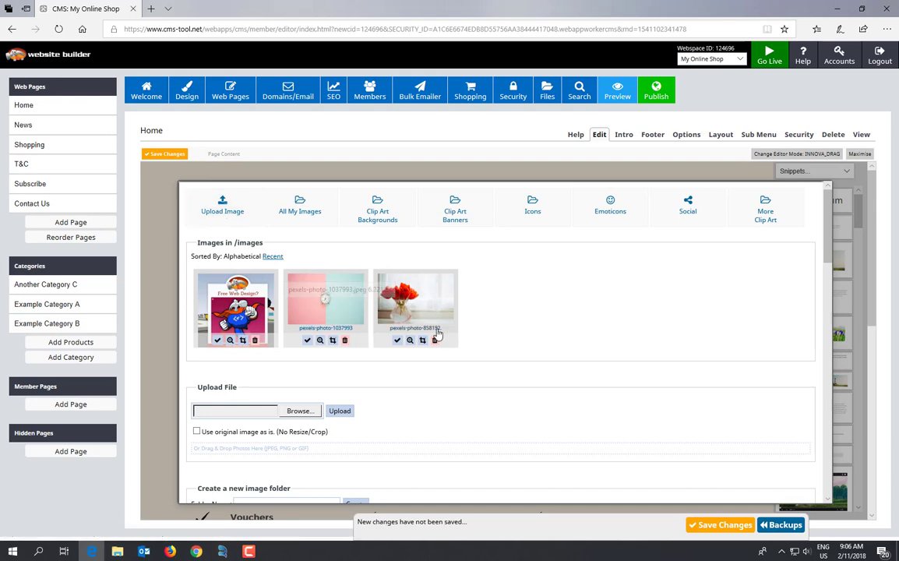
click(221, 212)
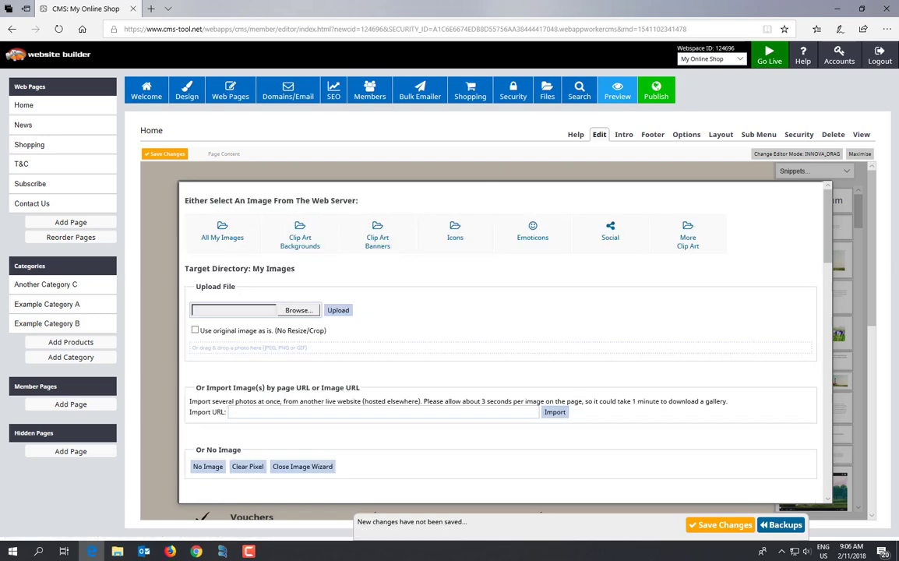
drag(761, 367, 405, 331)
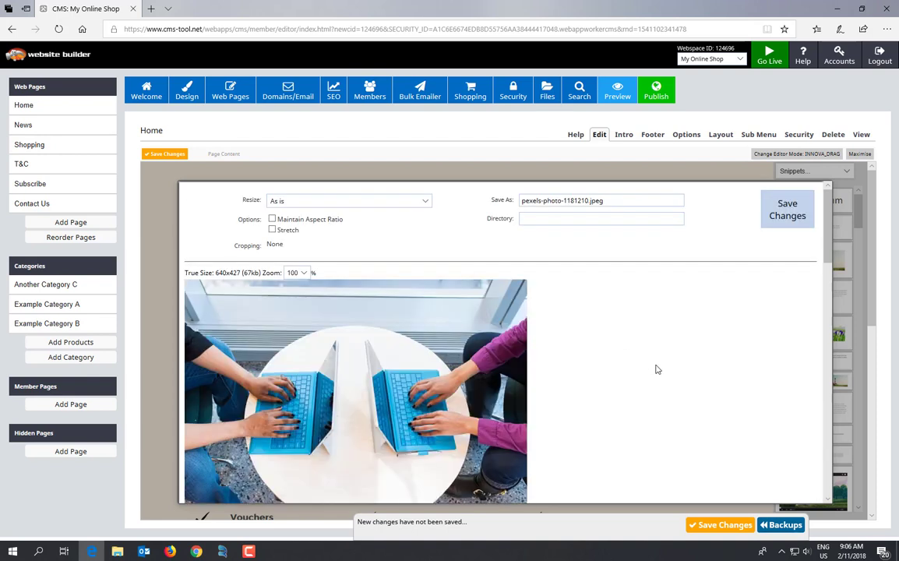
- Resize pexels-photo-1181210.jpeg with the 320x320 Third page preset, widening the crop area rightward to about 429x427
scroll(656, 369, down, 1)
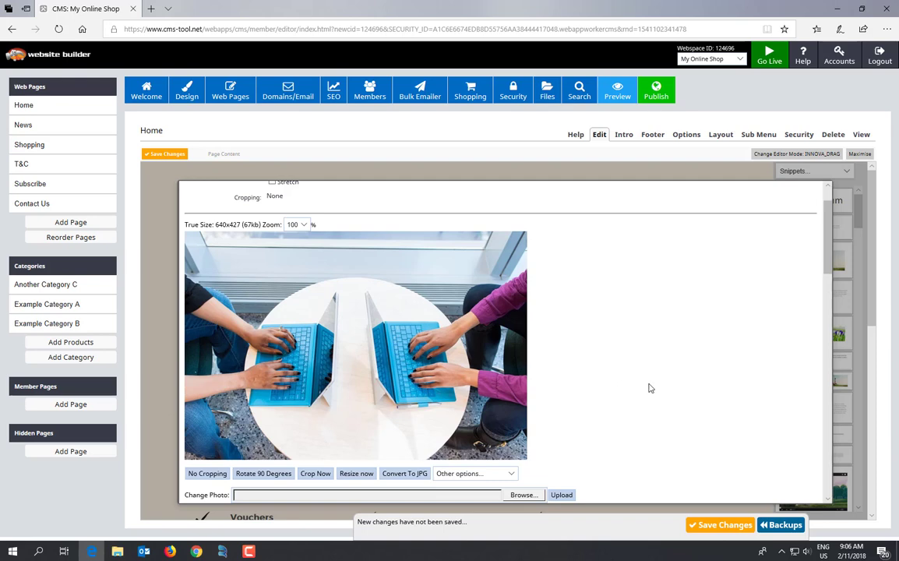
scroll(649, 387, down, 1)
scroll(649, 387, up, 2)
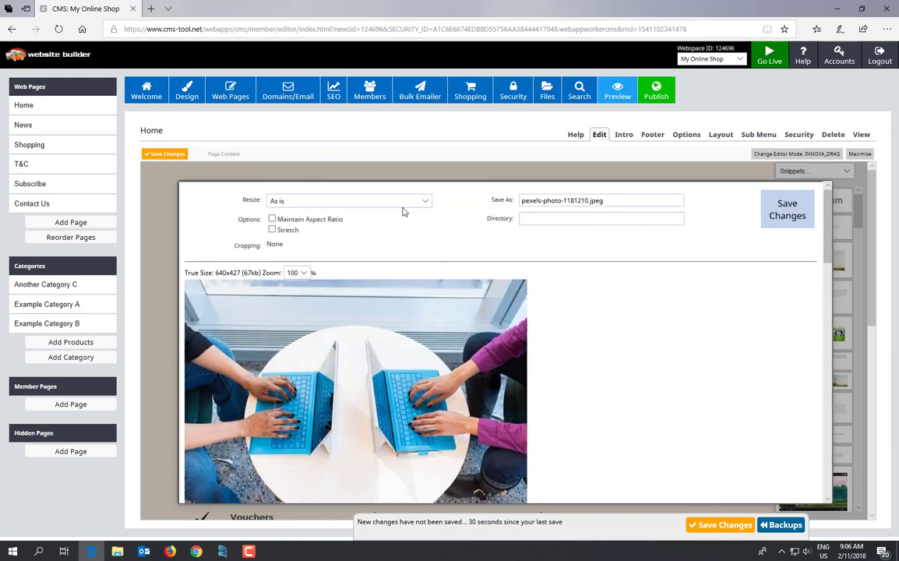
click(426, 202)
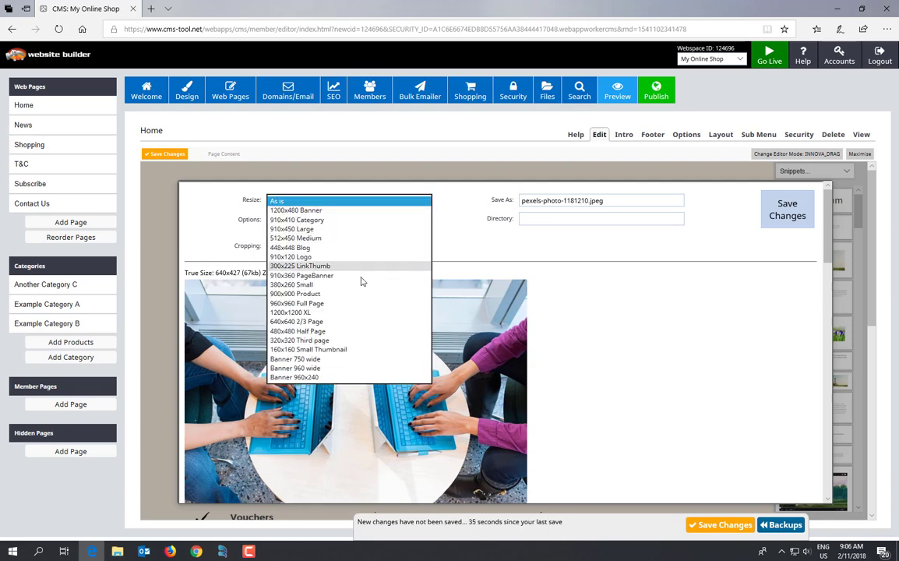
click(359, 341)
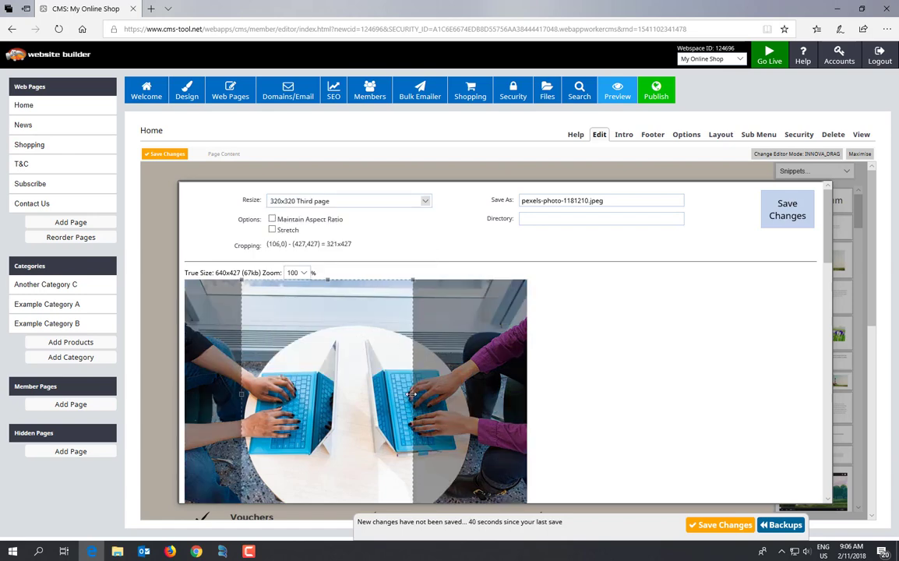
drag(411, 394, 471, 394)
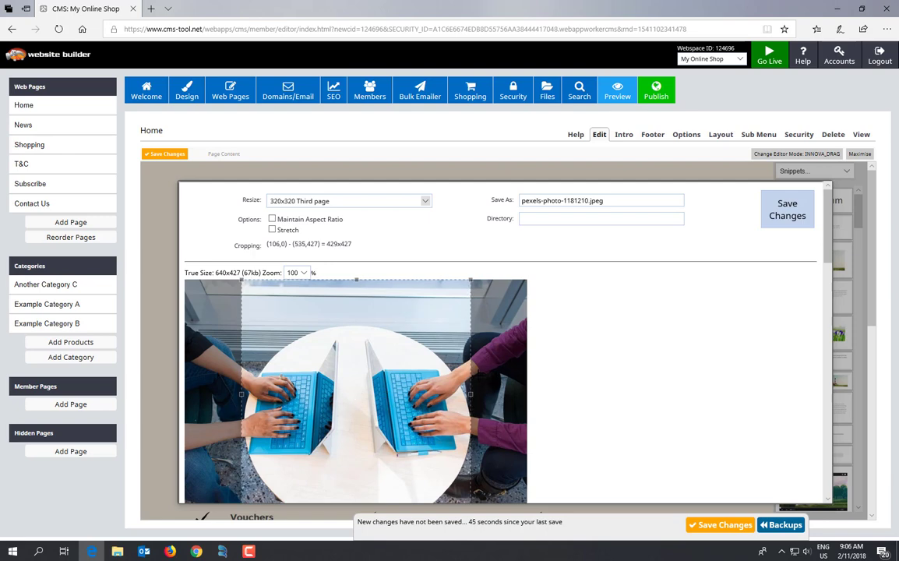
scroll(470, 394, down, 1)
click(355, 424)
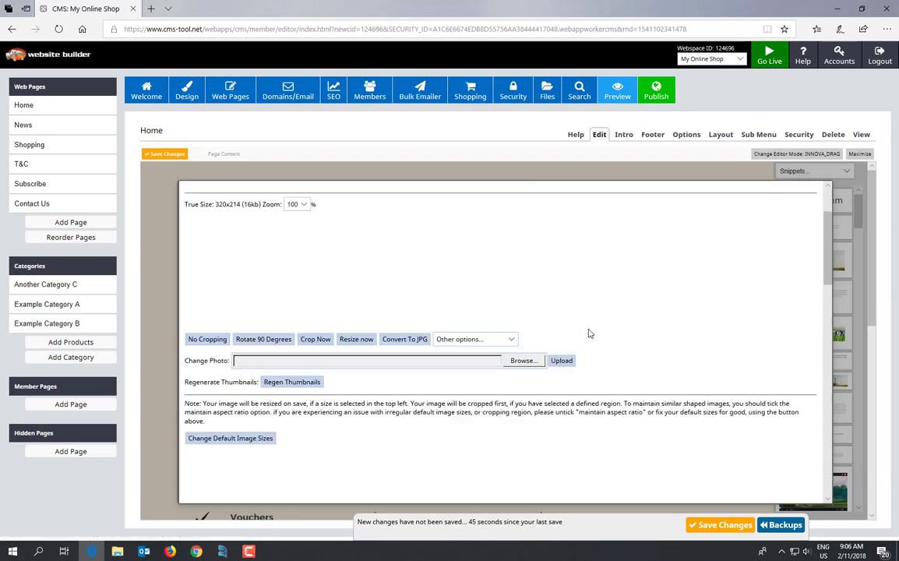
- Save the resized laptop photo and apply it as the replacement for the Home page's second image
scroll(589, 334, up, 2)
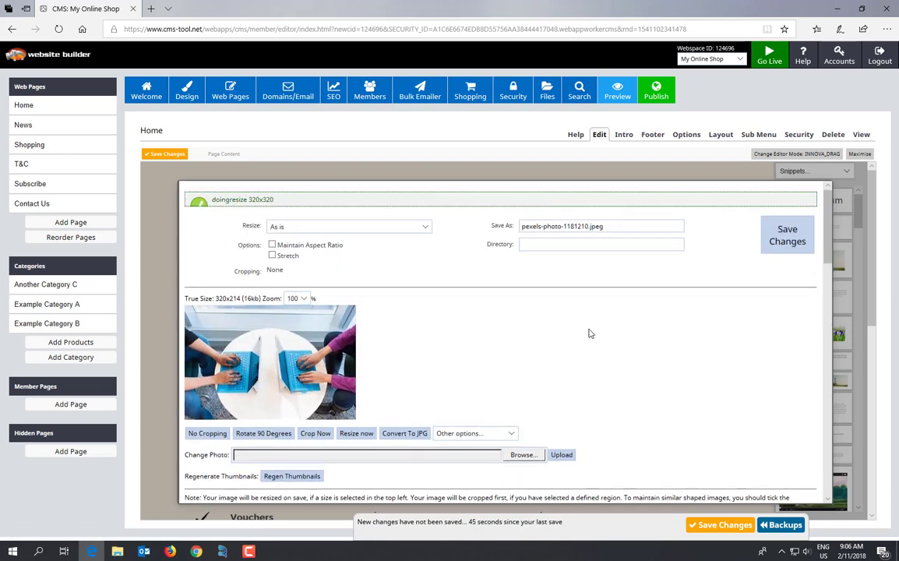
click(783, 236)
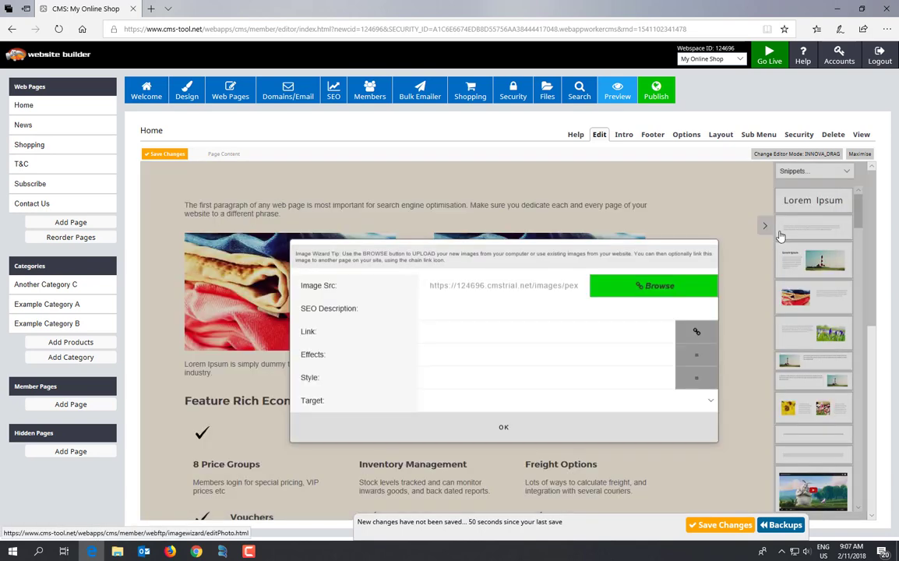
click(506, 428)
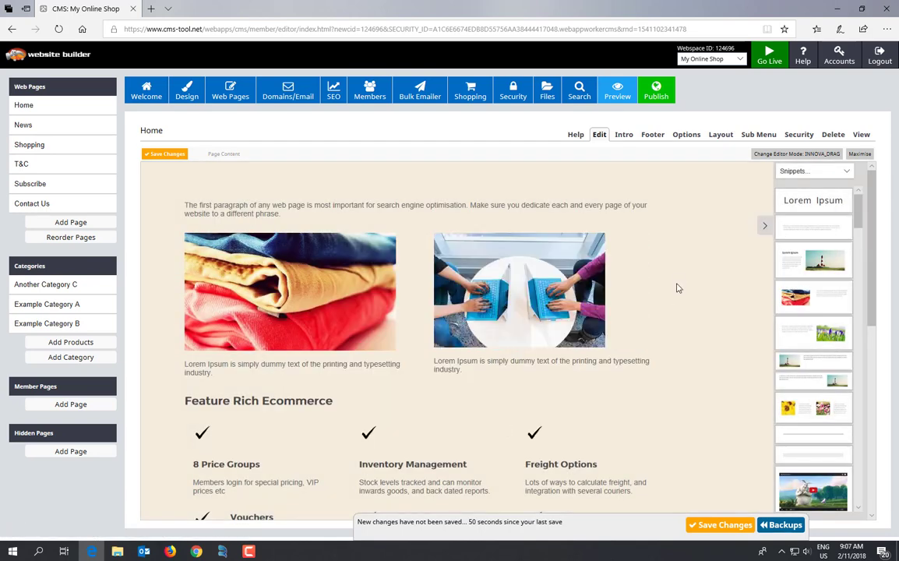